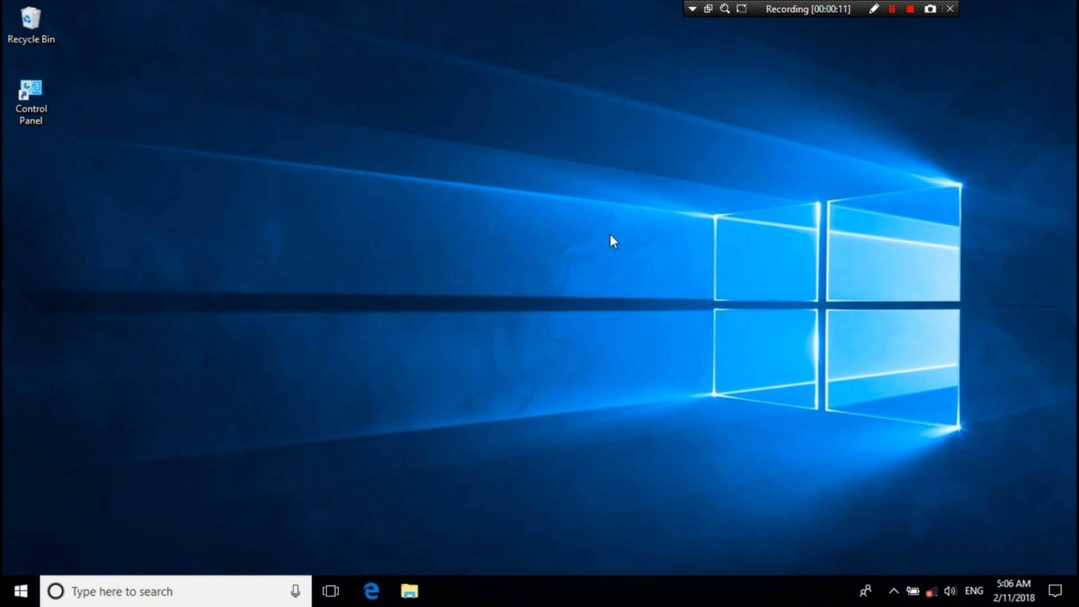
Step: Check the contents of drive E: in File Explorer, then close File Explorer
left_click(409, 591)
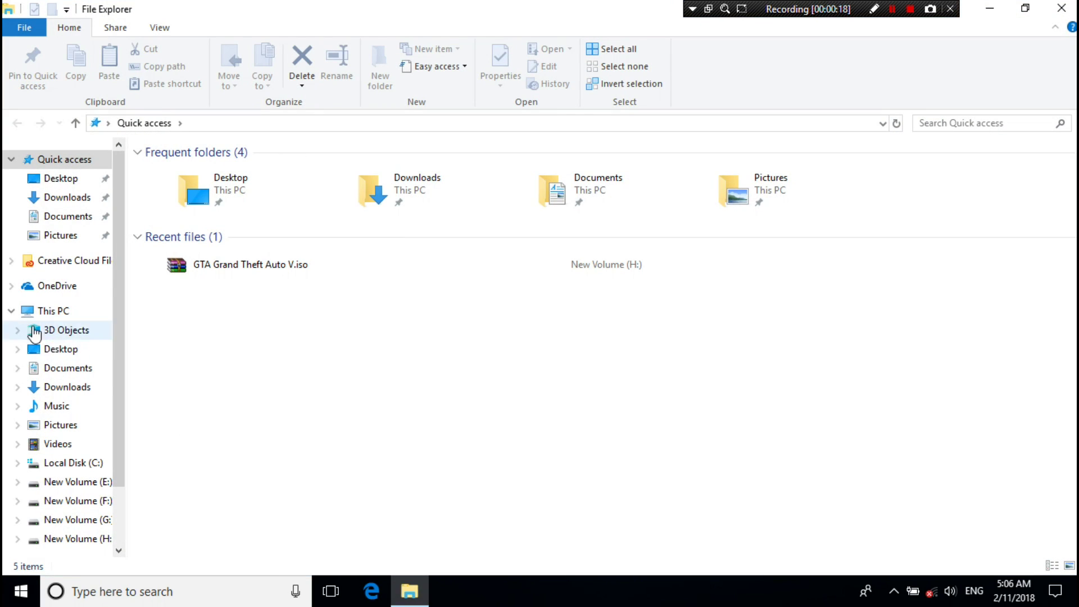
left_click(34, 311)
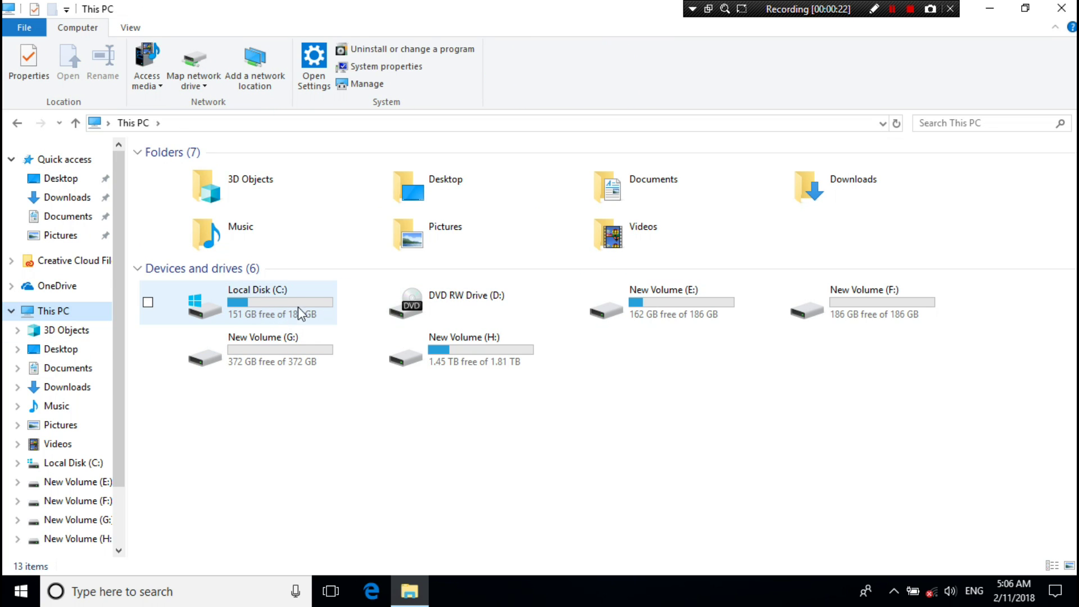
double_click(675, 305)
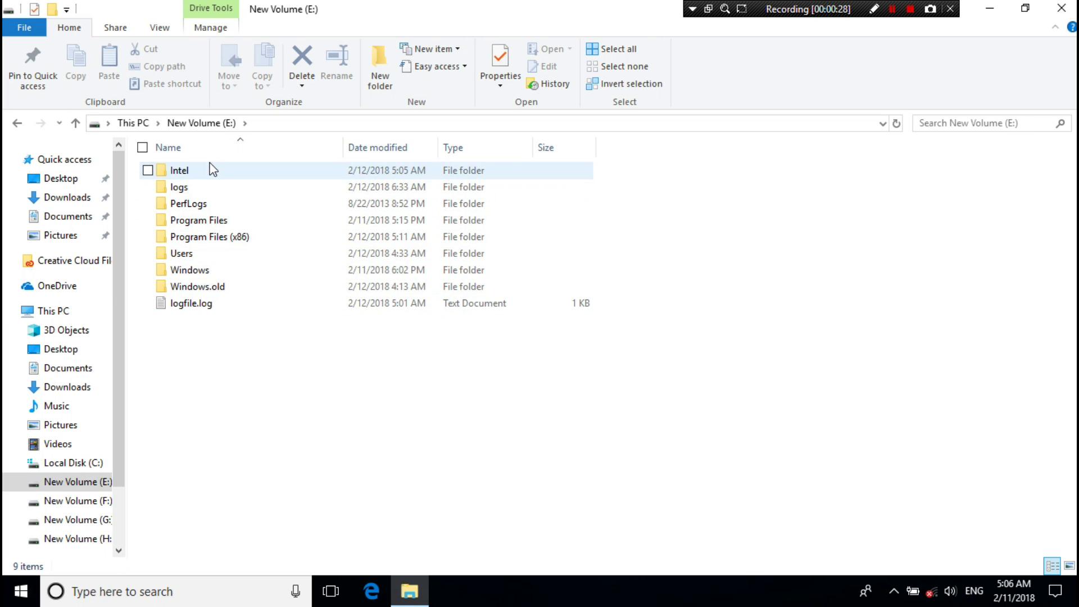
left_click(133, 122)
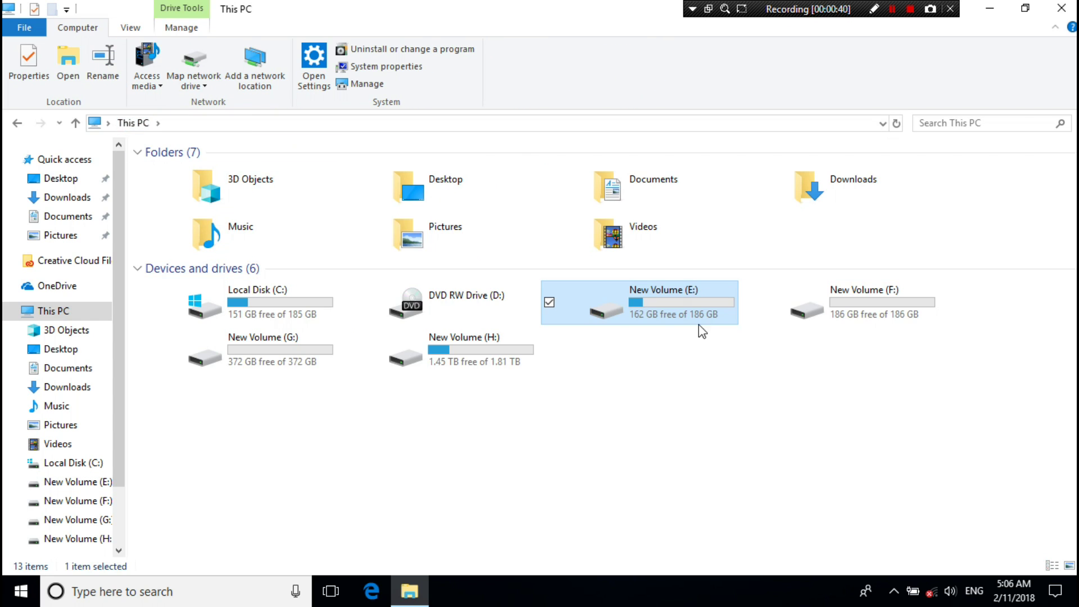
left_click(1061, 8)
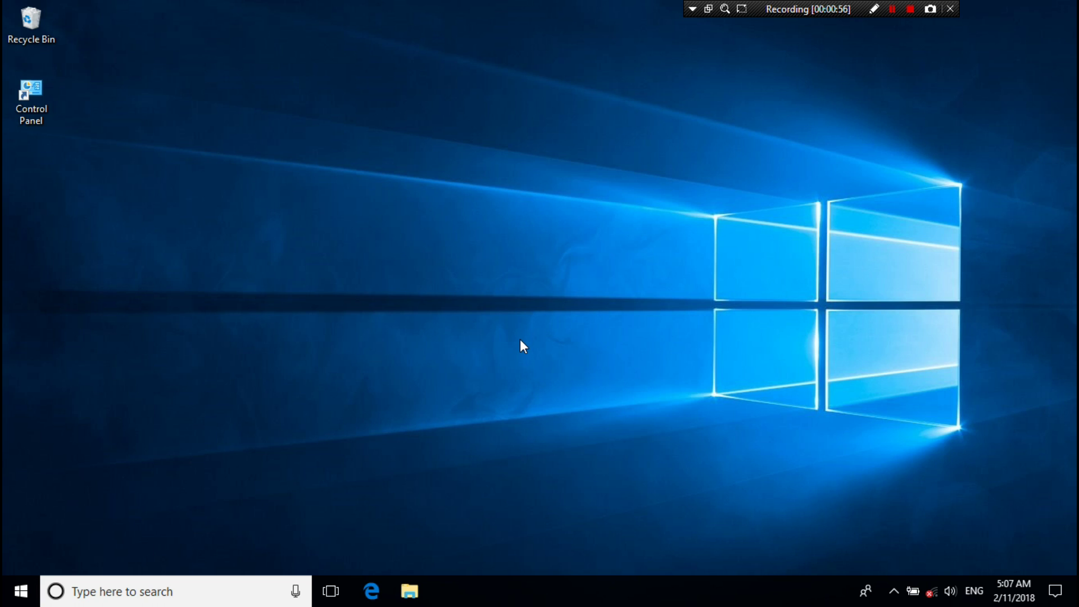
Step: Launch System Configuration with msconfig and show its Boot tab
left_click(147, 593)
type("m")
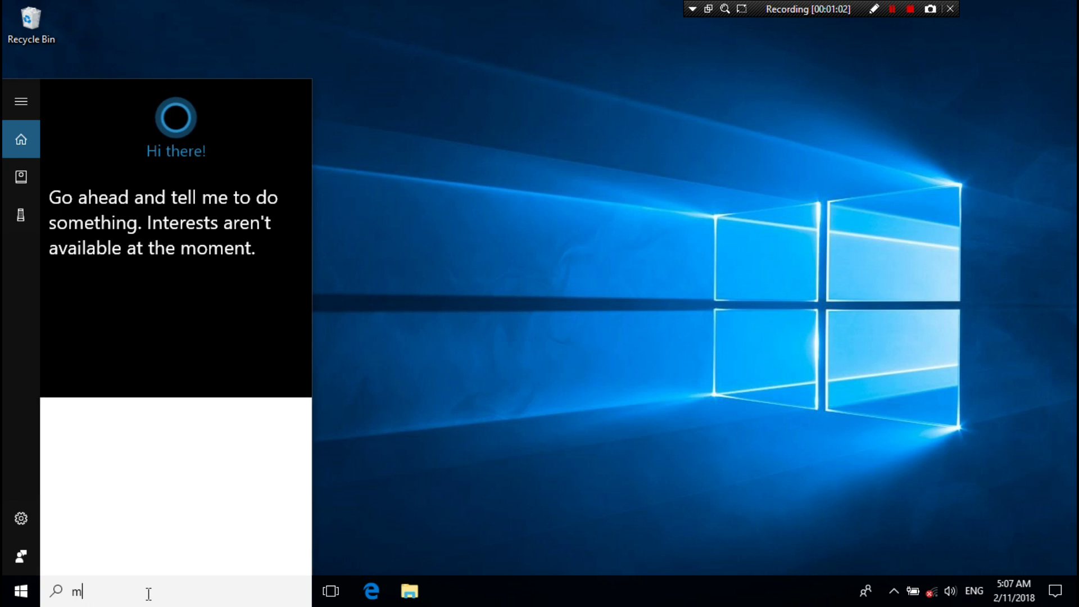
type("sconfig")
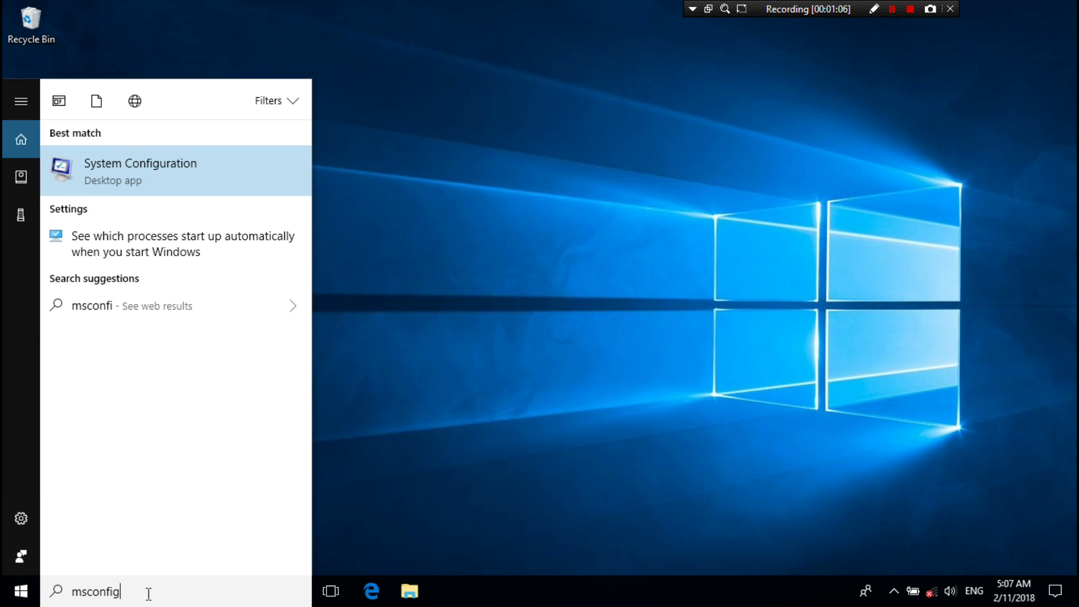
key("Return")
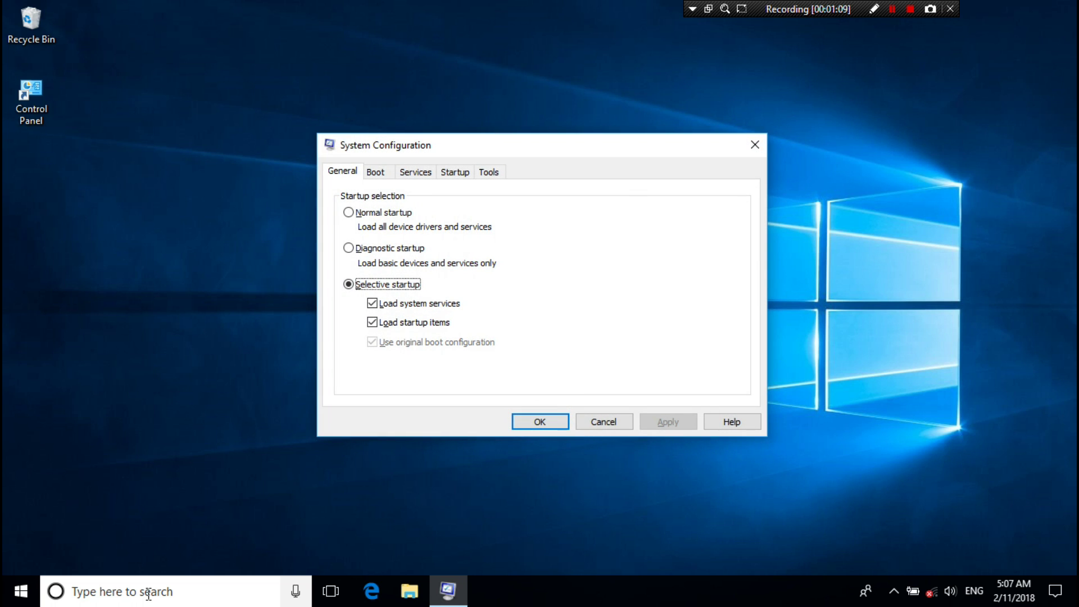
mouse_move(652, 148)
left_mouse_down()
mouse_move(703, 149)
mouse_move(651, 165)
left_mouse_up()
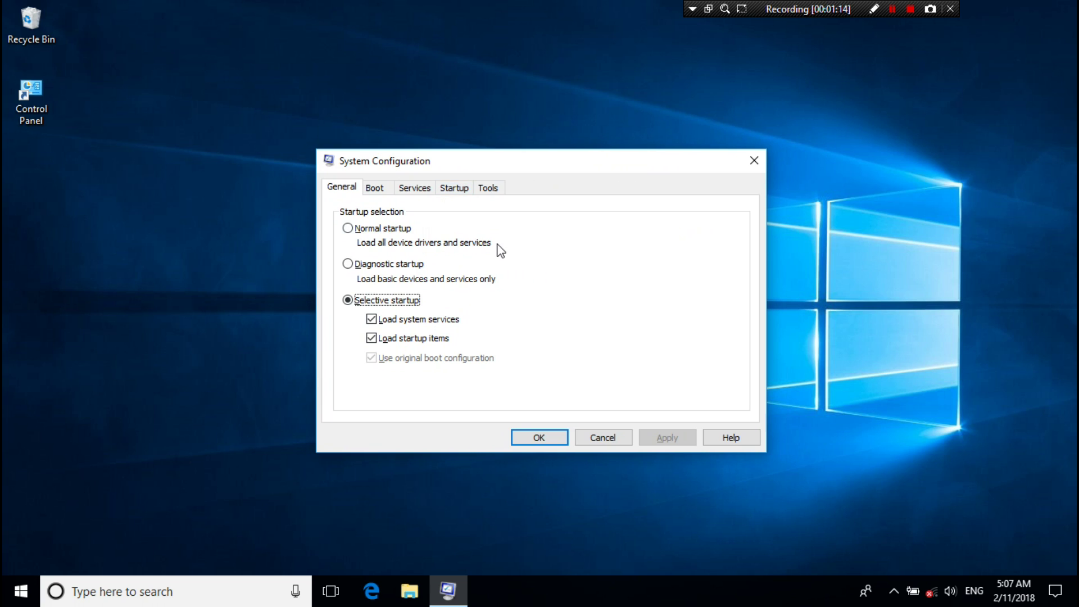
left_click(375, 189)
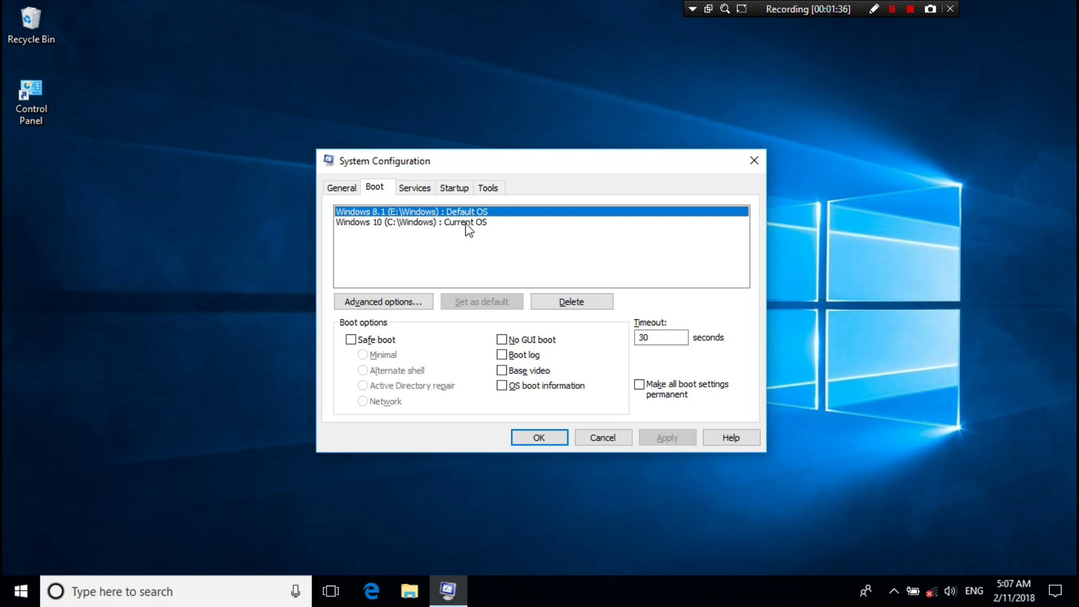
Step: Make Windows 10 the default OS, delete the Windows 8.1 boot entry, and apply the changes
left_click(467, 222)
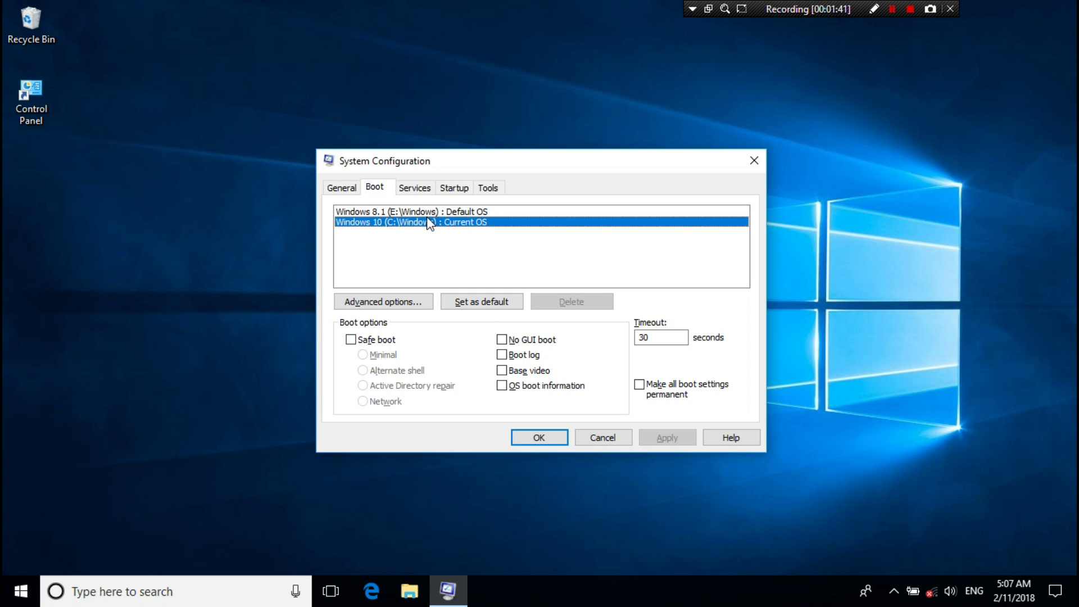
left_click(490, 309)
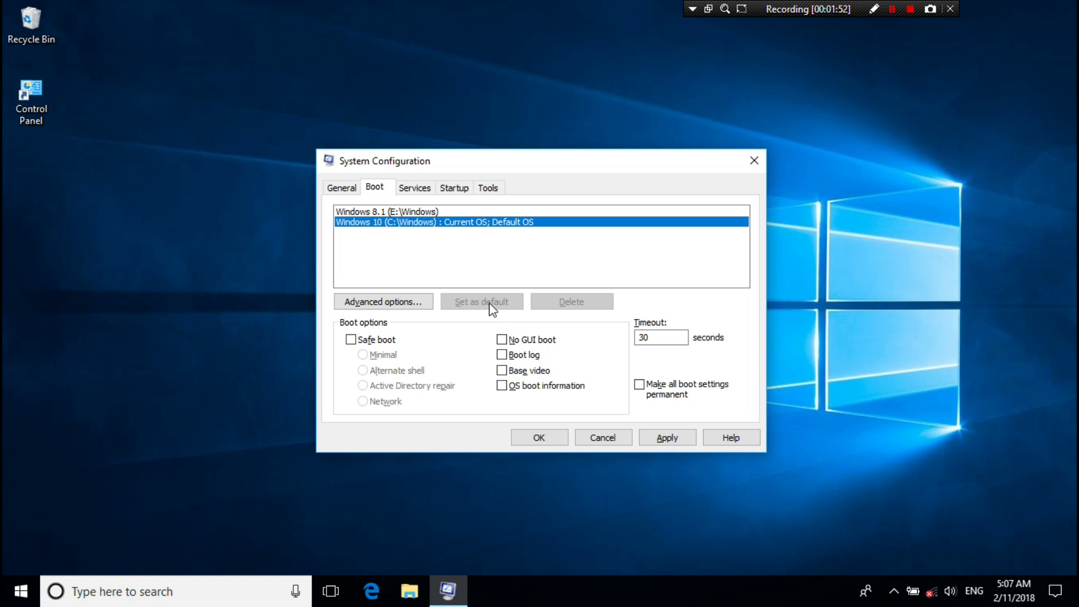
left_click(405, 212)
left_click(579, 305)
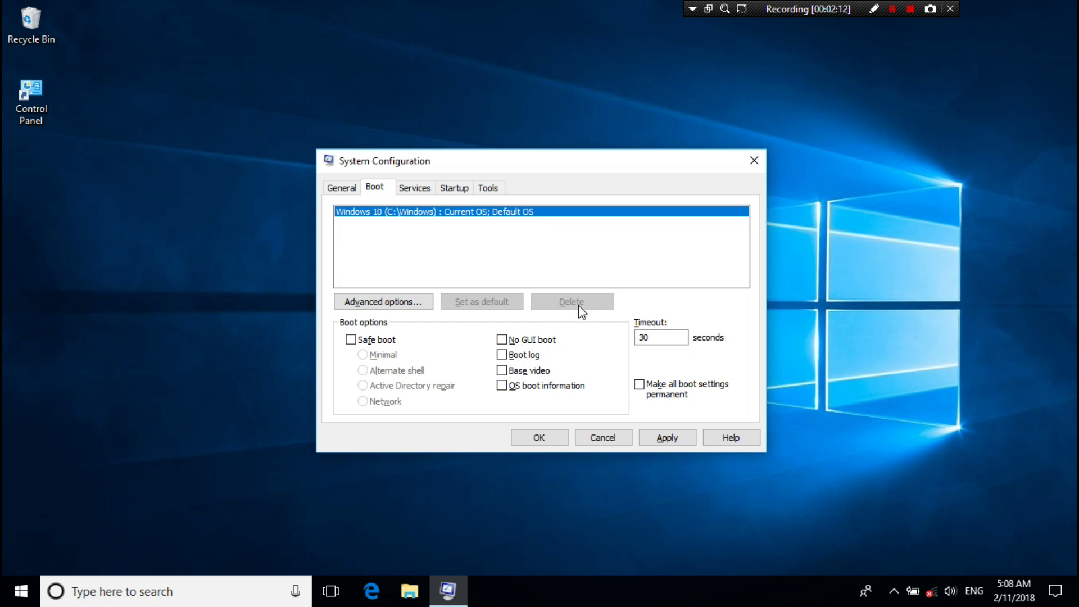
left_click(664, 441)
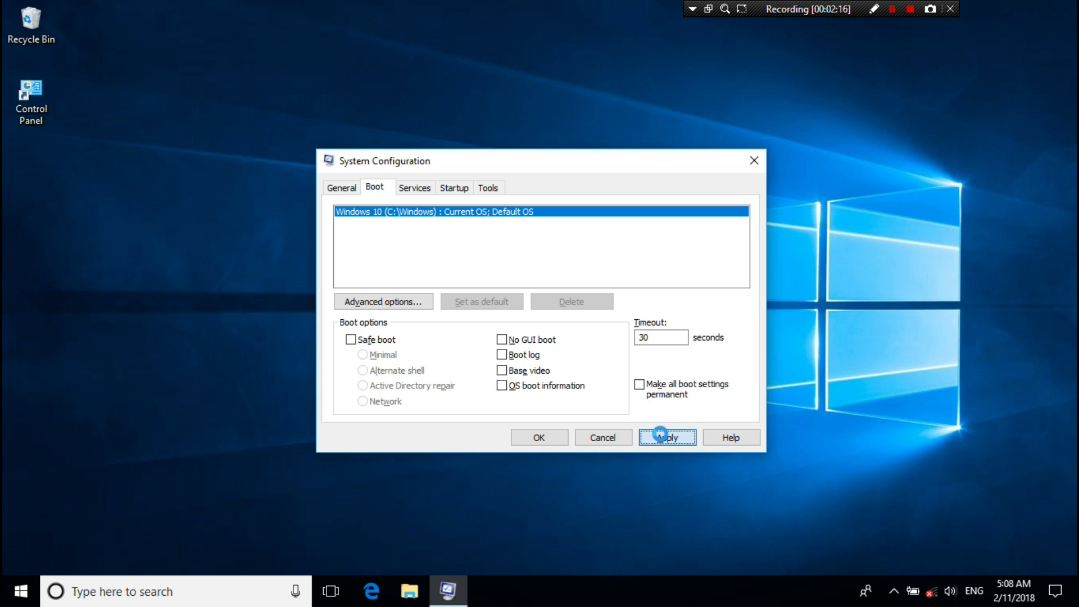
left_click(537, 437)
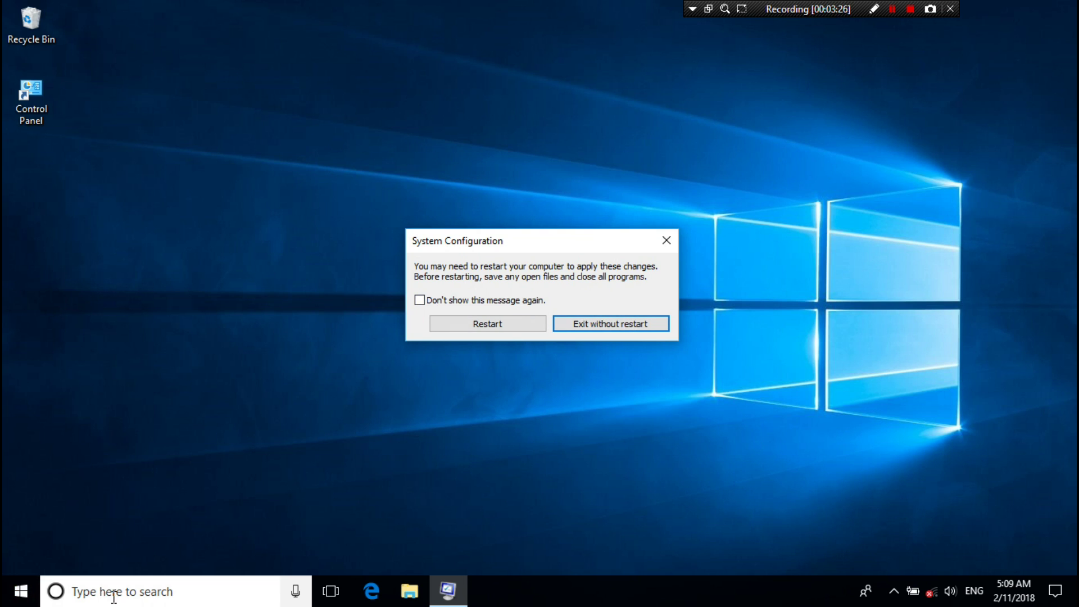
Step: Search 'admini' to reach the Administrative Tools folder and start Computer Management from it
left_click(113, 592)
type("a")
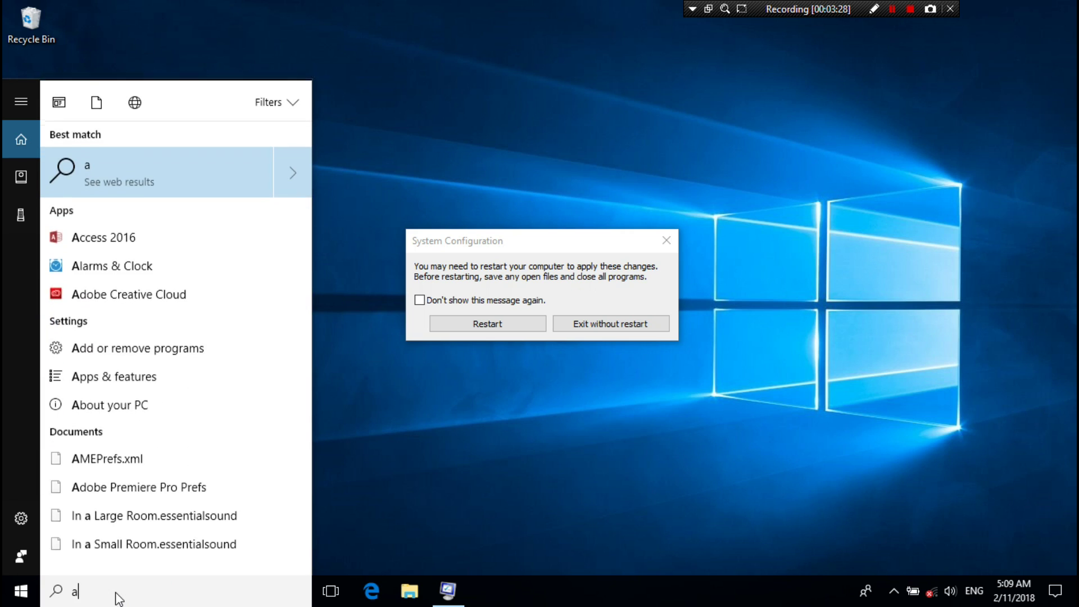
type("dmi")
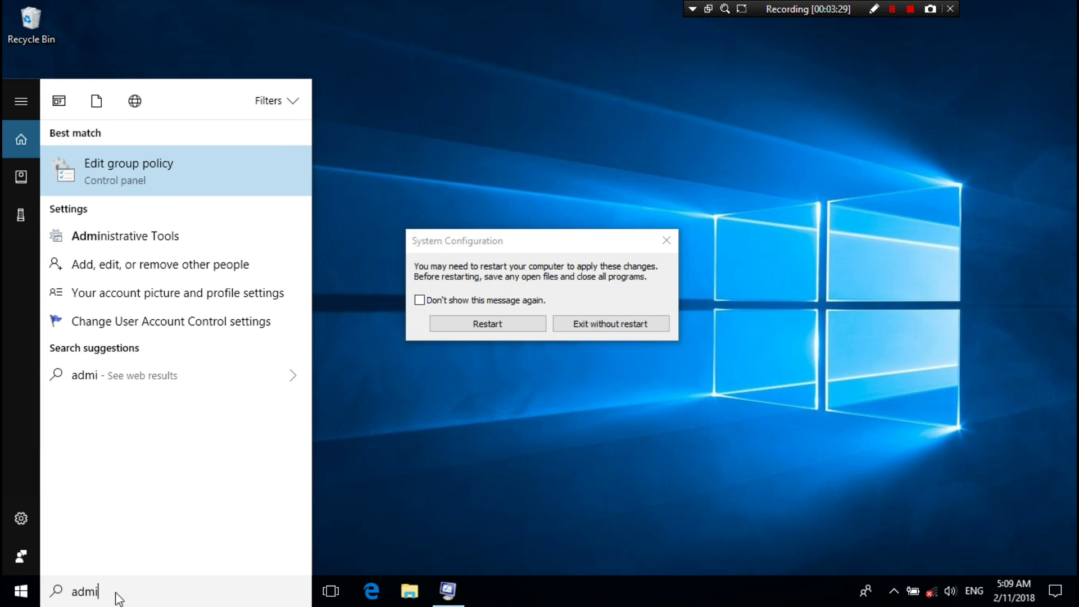
type("ni")
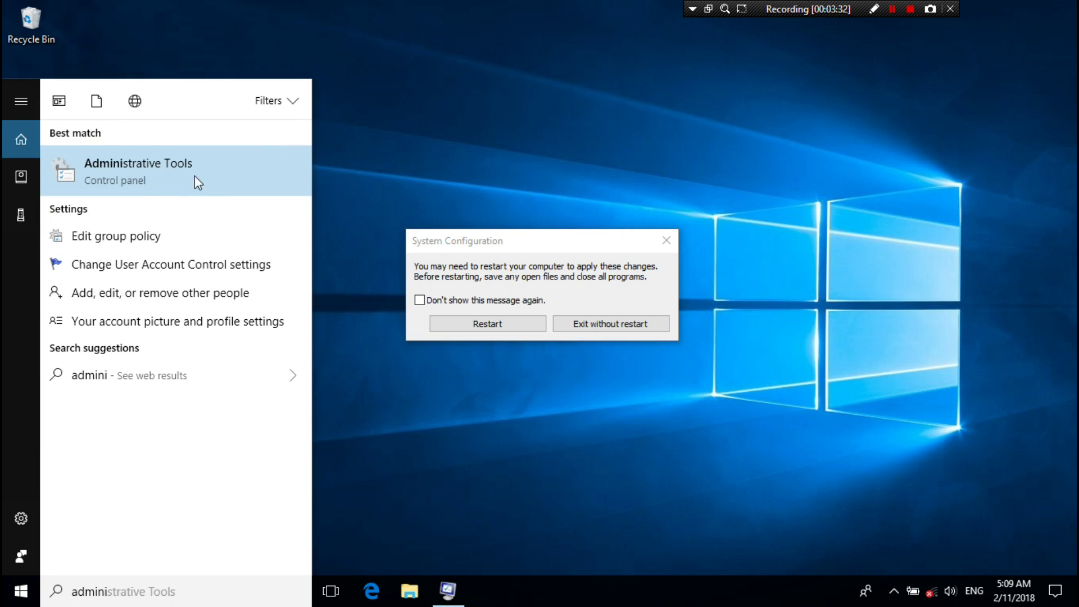
left_click(193, 174)
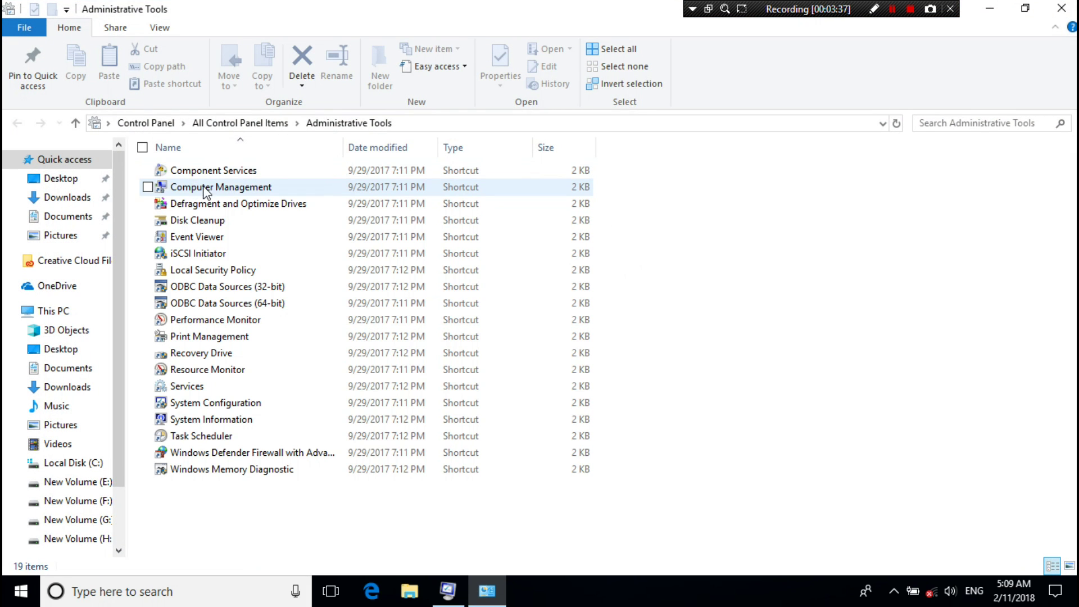
left_click(199, 191)
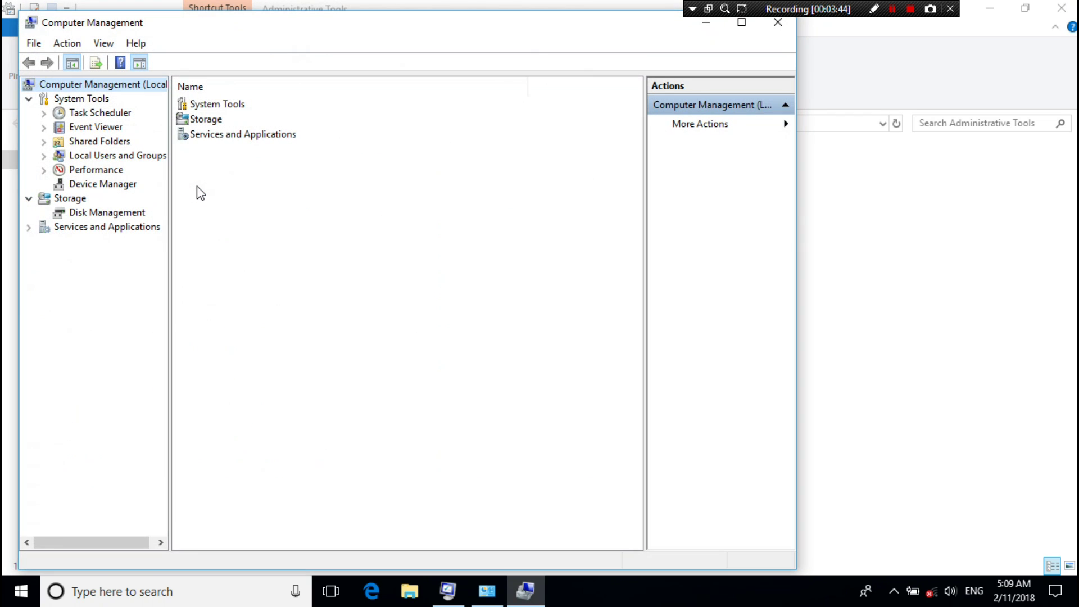
Step: In Disk Management, delete the New Volume (E:) partition, freeing 186.30 GB on Disk 0
left_click(92, 216)
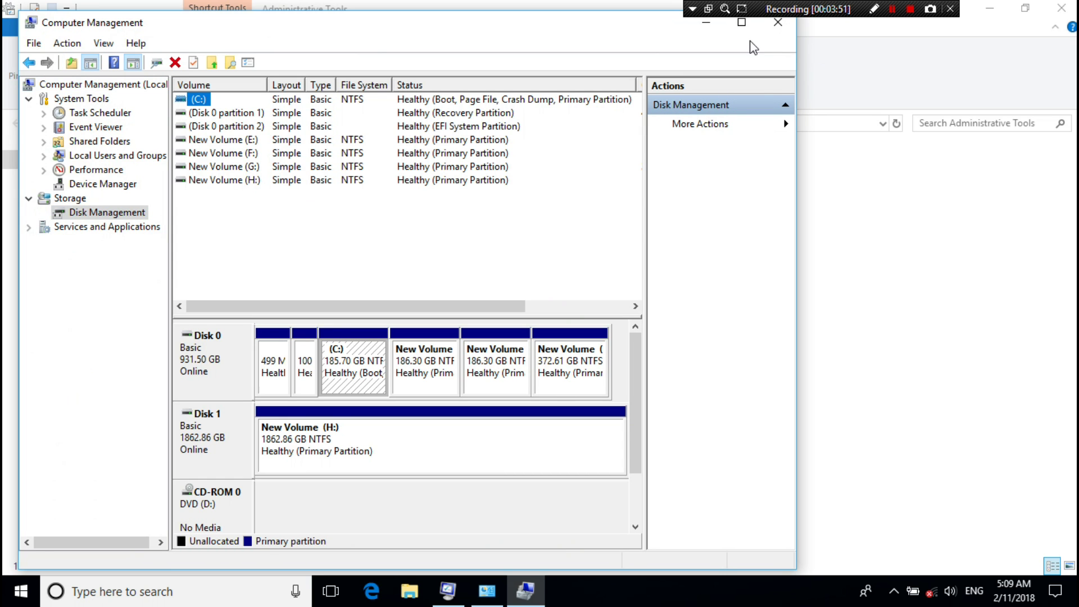
left_click(743, 22)
left_click(561, 344)
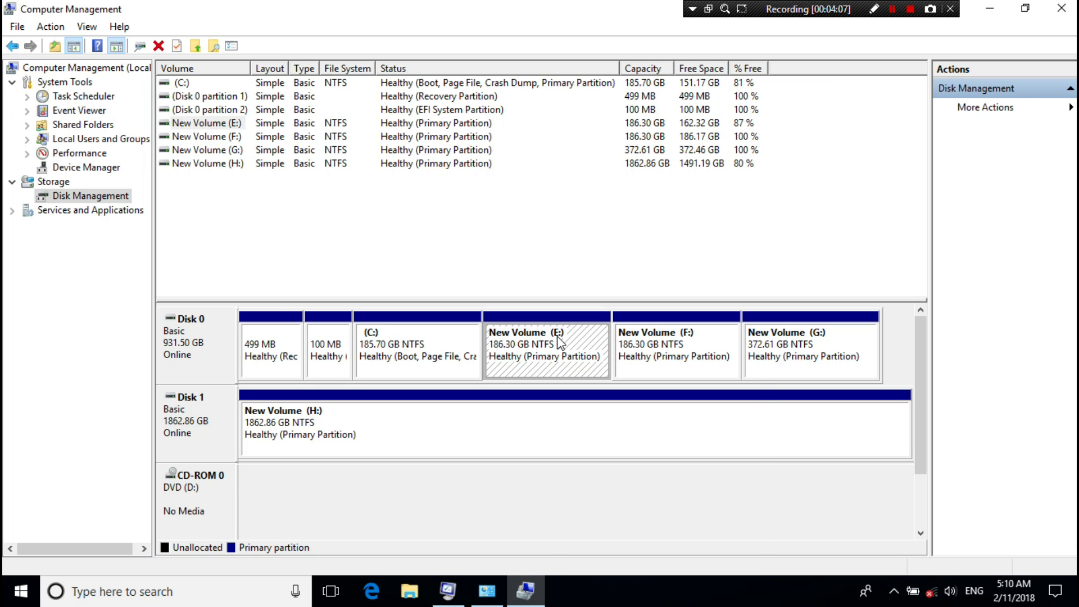
right_click(560, 344)
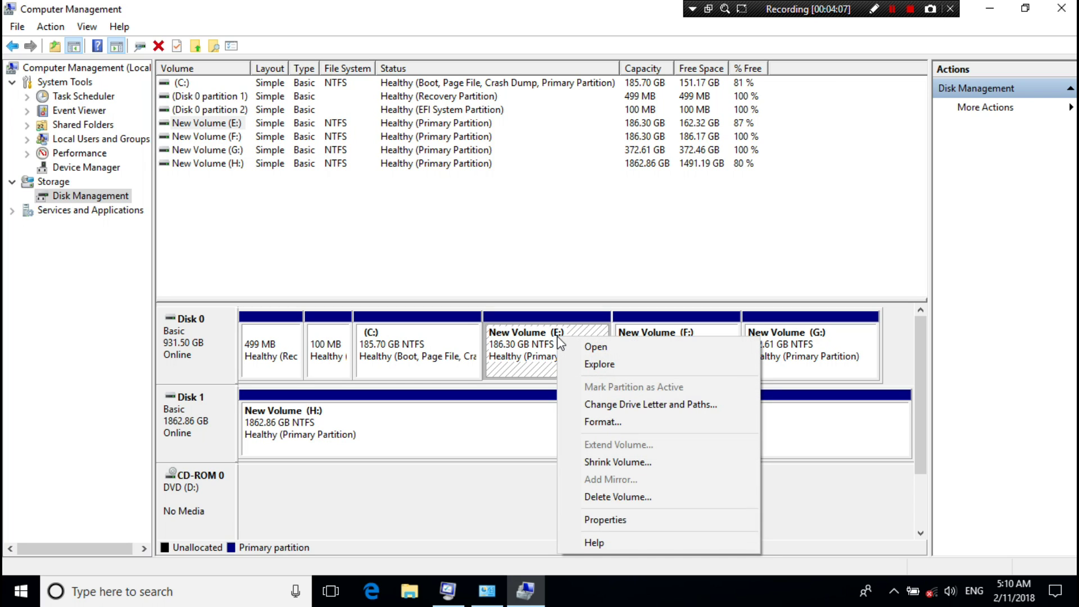
left_click(579, 493)
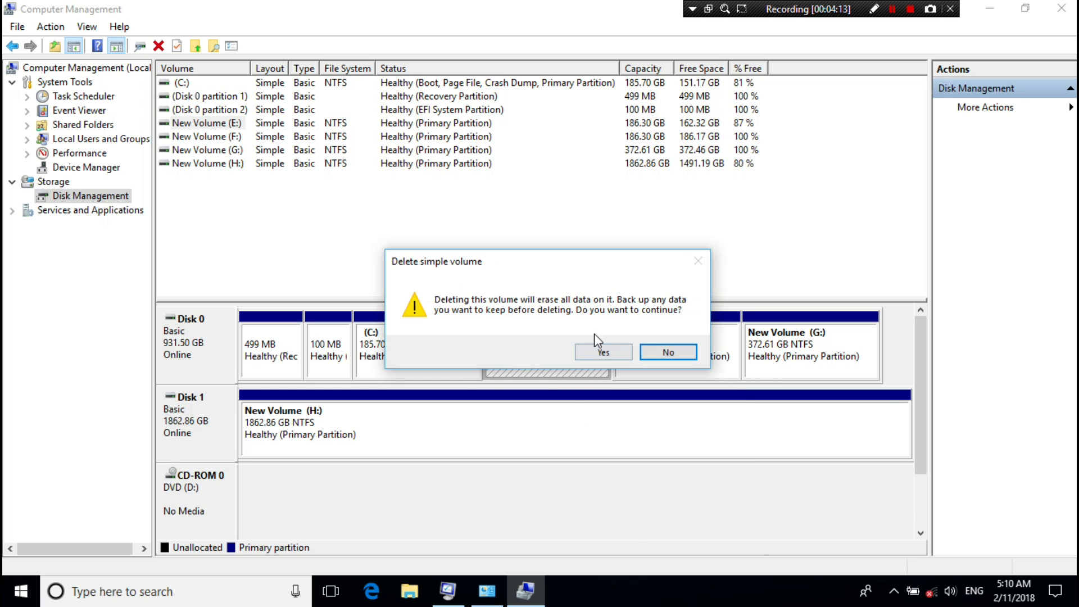
left_click(596, 355)
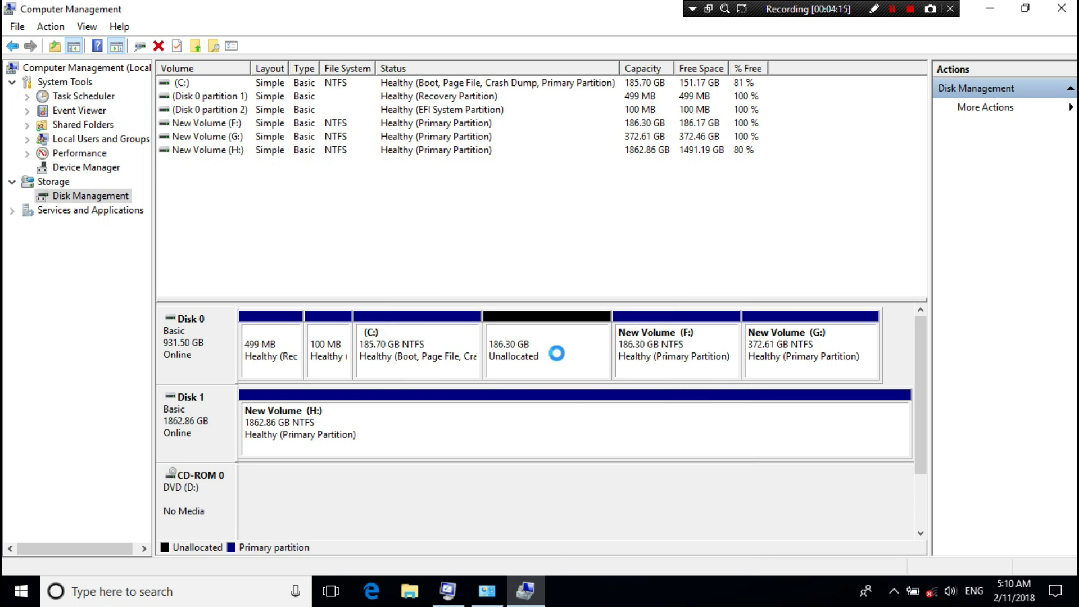
Step: Create a 190772 MB NTFS simple volume labelled New Volume at drive letter E:
right_click(535, 351)
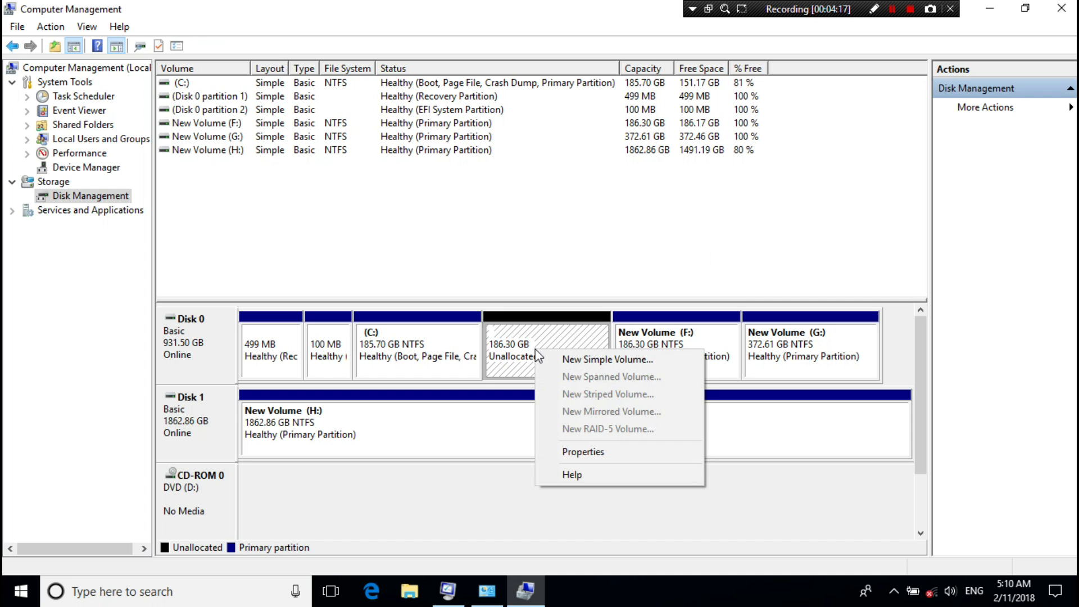
left_click(580, 360)
left_click(486, 368)
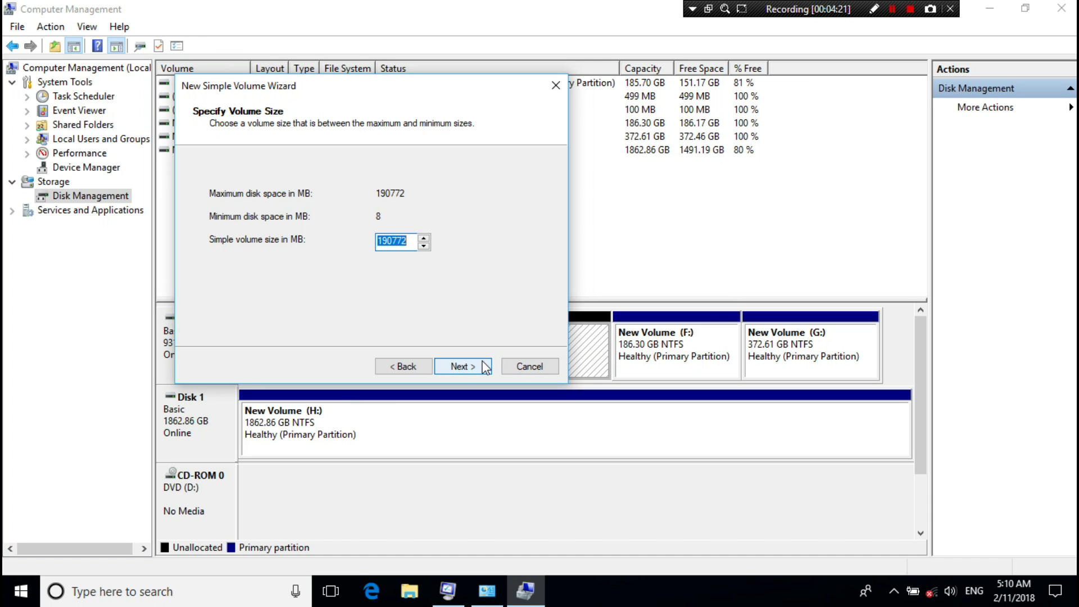
left_click(485, 368)
left_click(486, 368)
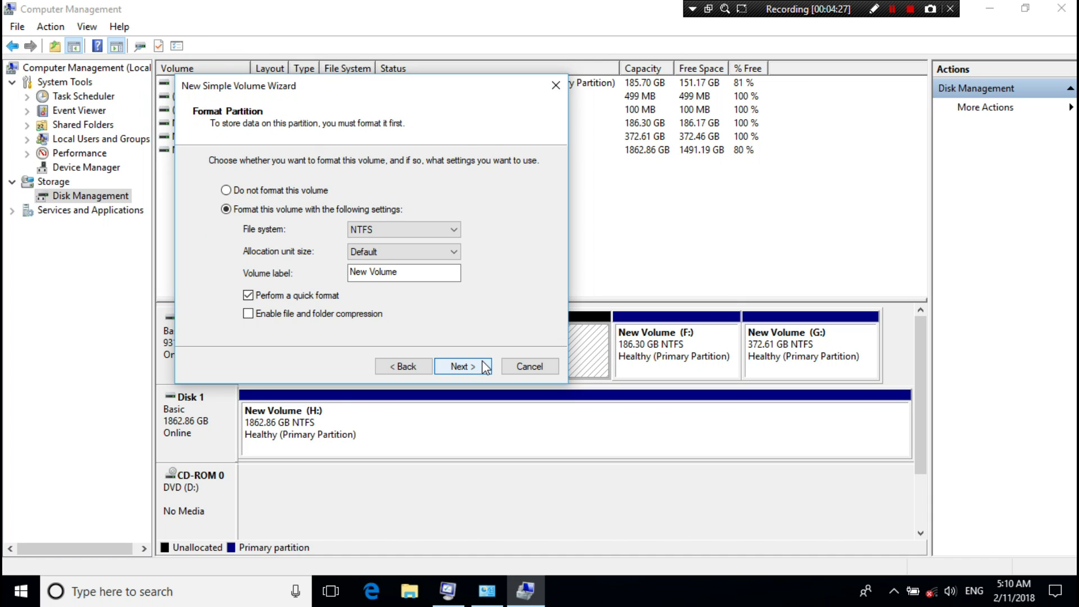
left_click(486, 368)
left_click(486, 368)
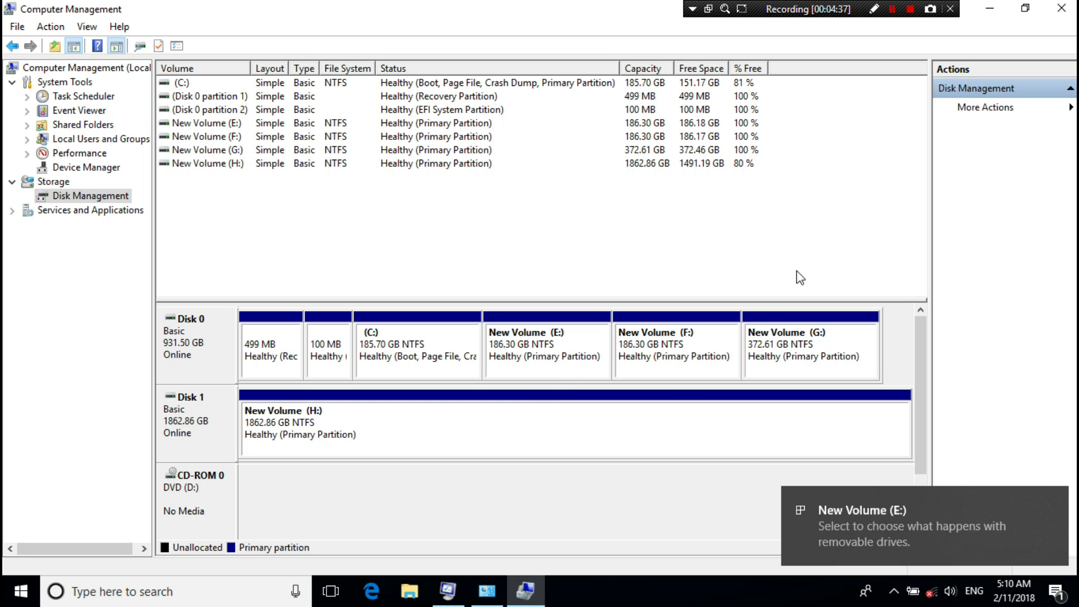
Step: Close Computer Management and the Administrative Tools window
left_click(1069, 7)
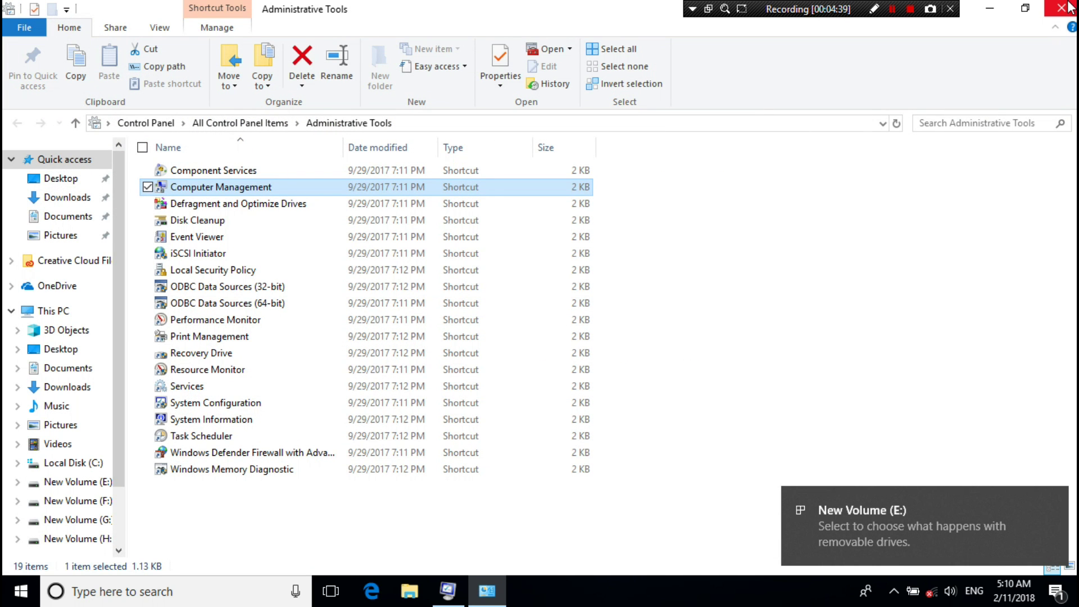
left_click(1070, 7)
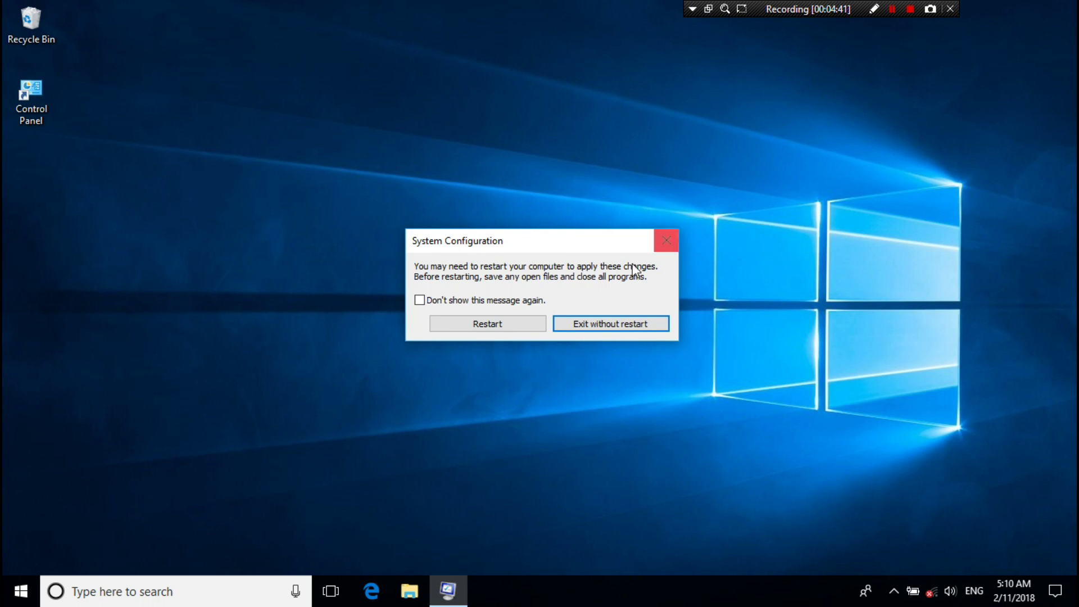